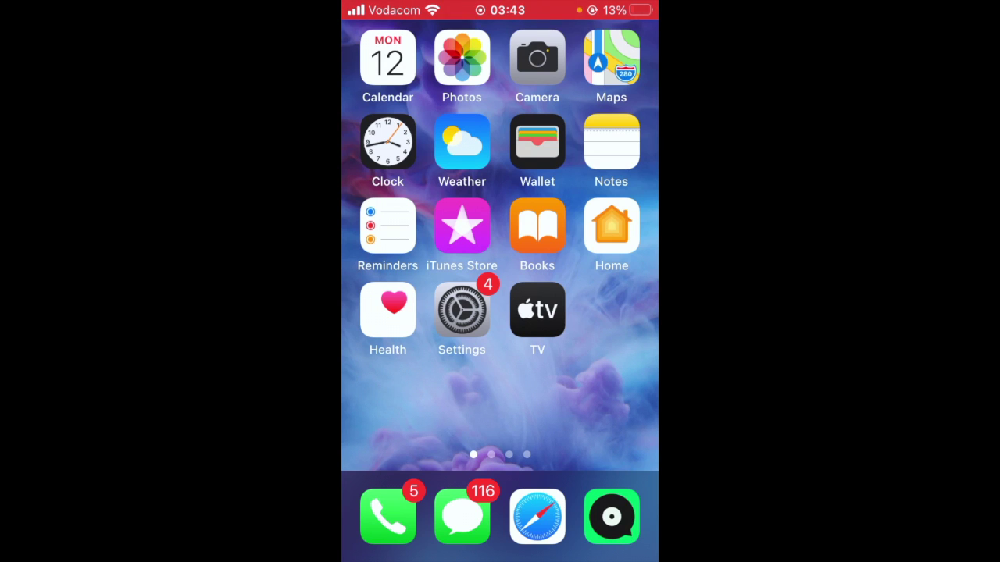
Open Wallet, start adding a new card, and continue past the Apple Pay introduction
click(537, 143)
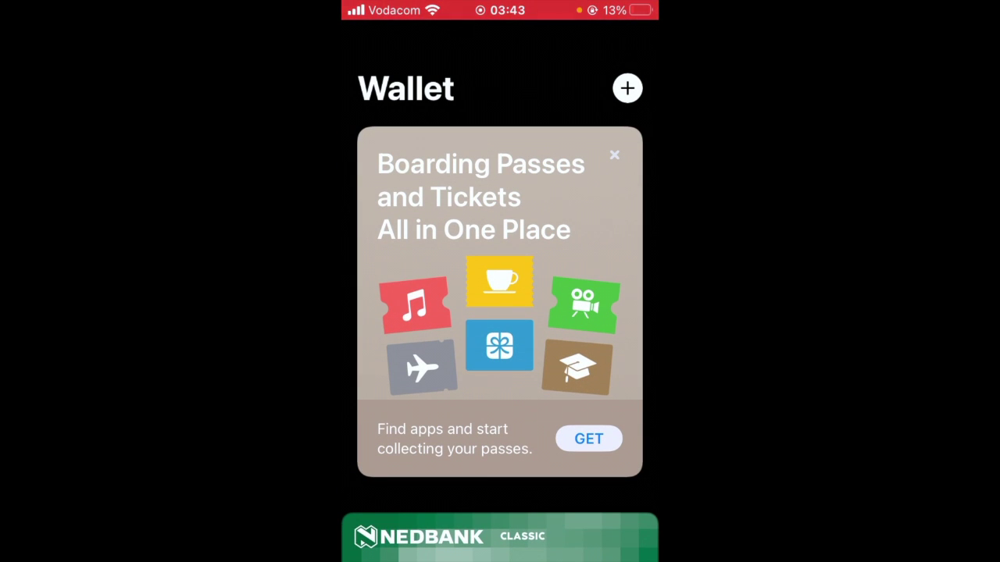
click(627, 87)
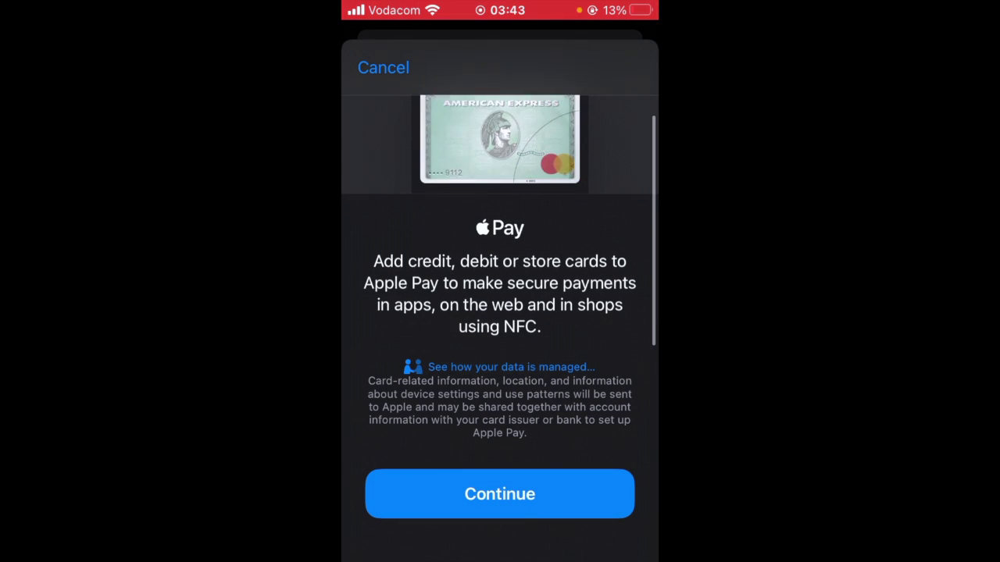
scroll(499, 296, down, 1)
click(500, 493)
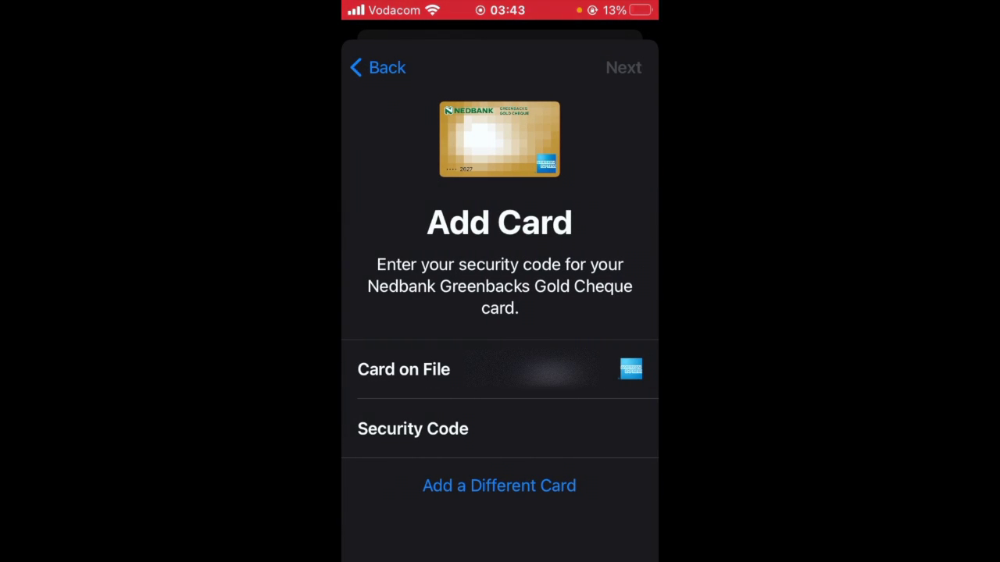
Choose Add a Different Card instead of the saved card on file
click(499, 486)
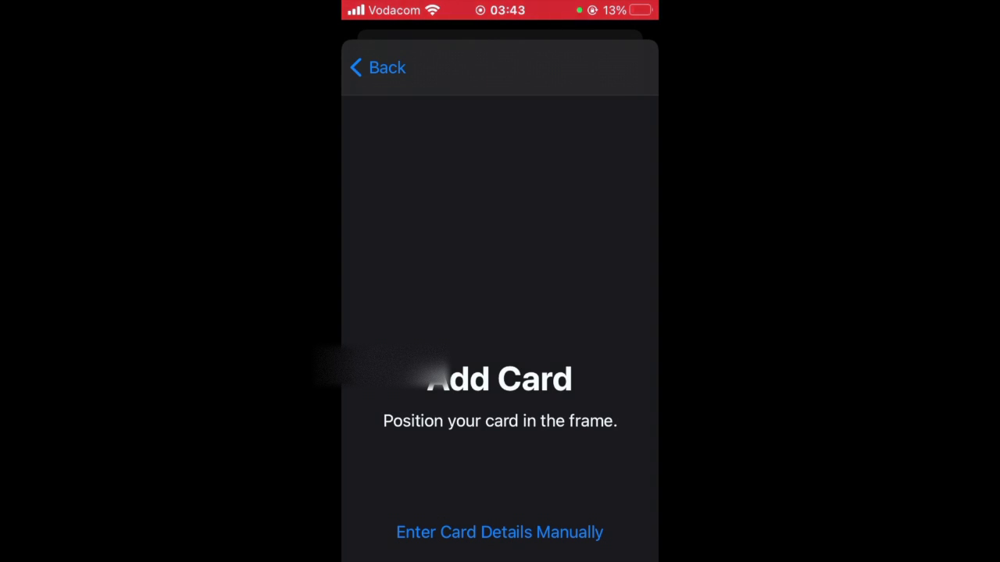
Switch to manual card entry, type the cardholder name, and advance to the expiry step
click(499, 532)
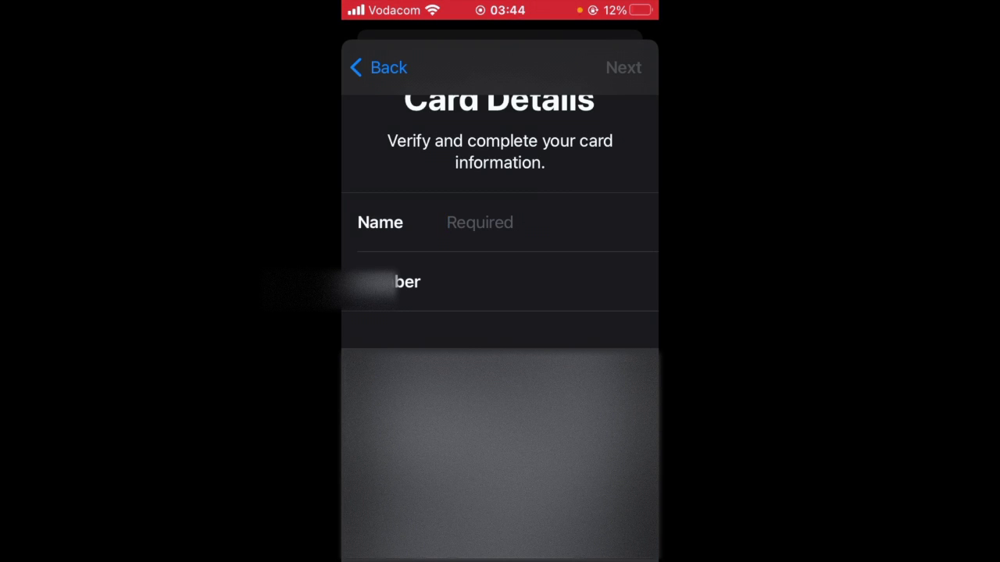
text(u)
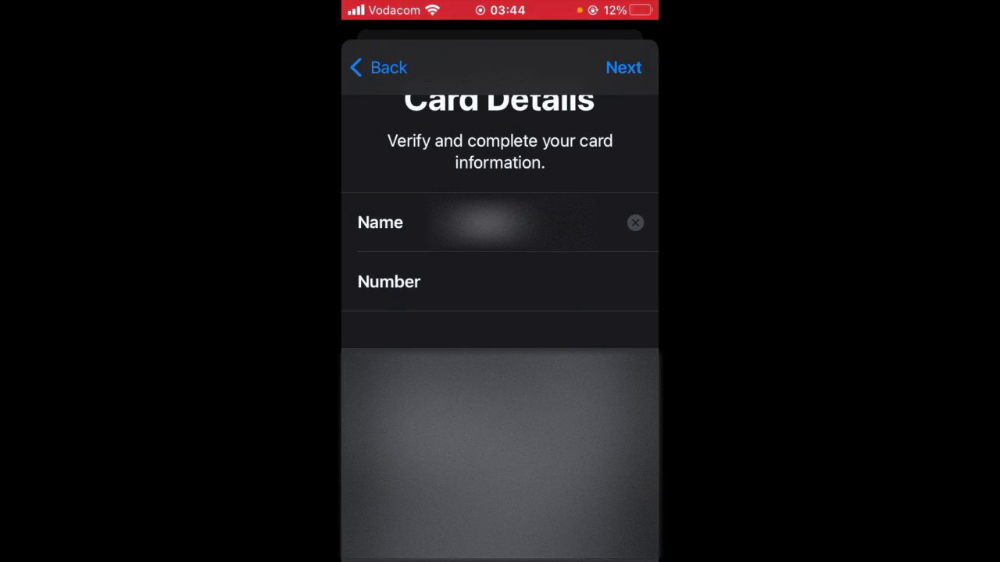
text(o)
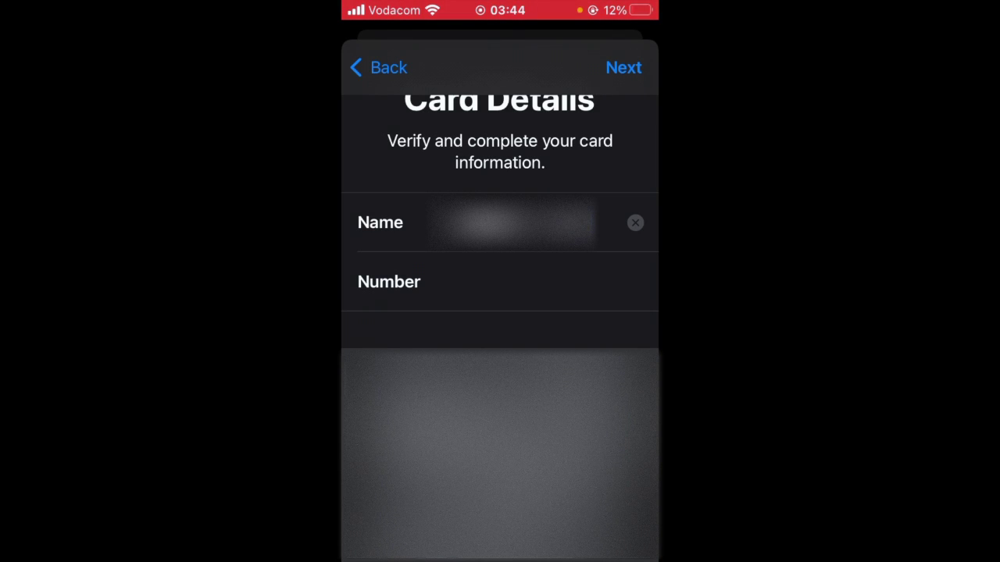
click(624, 67)
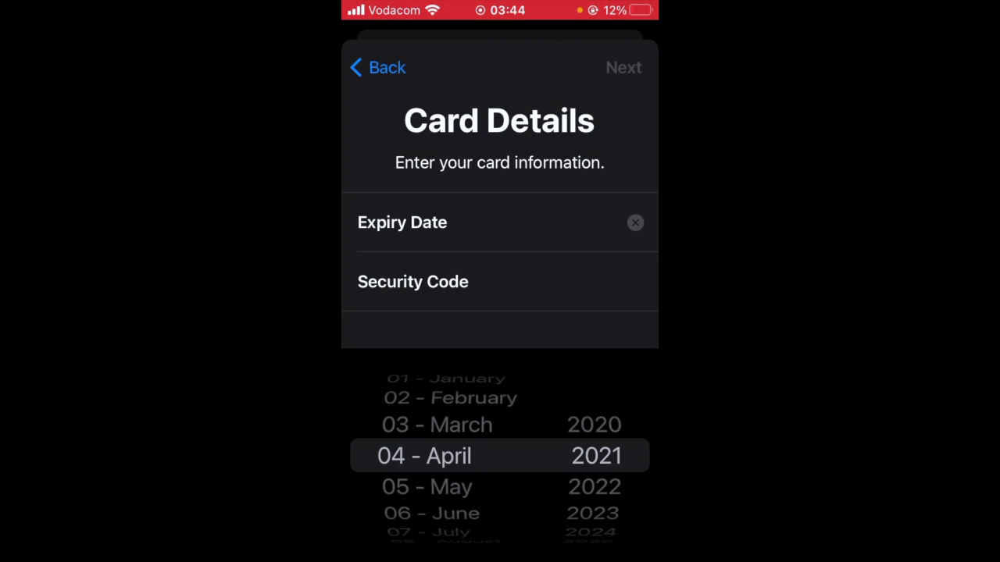
Spin the Expiry Date month and year pickers to the card's expiry date
scroll(449, 456, down, 8)
scroll(452, 456, up, 1)
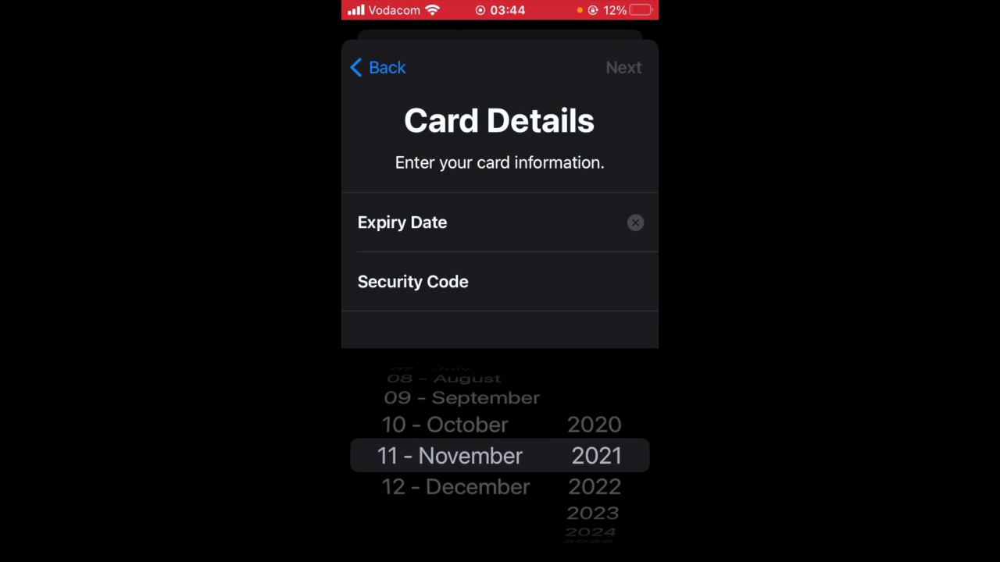
scroll(594, 456, down, 2)
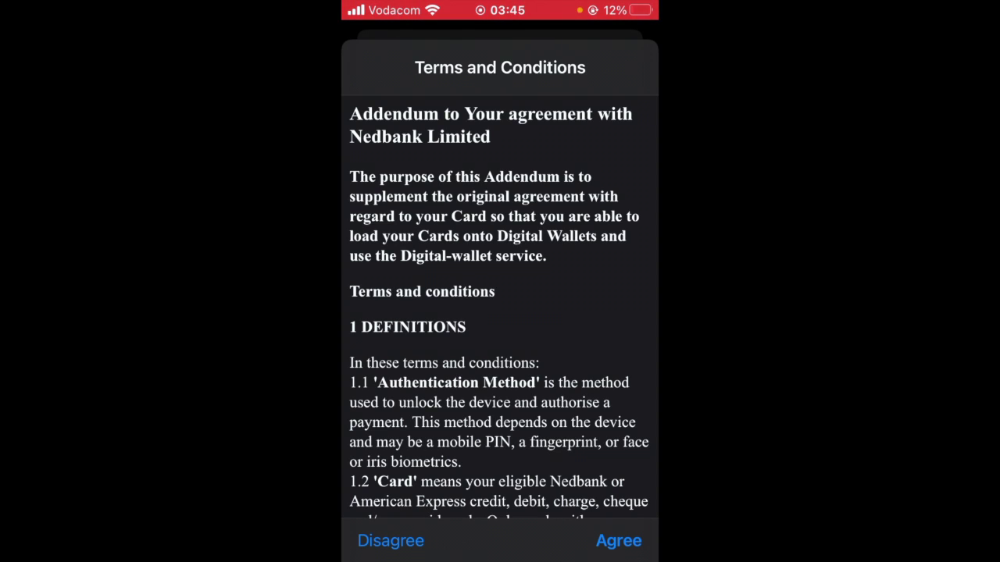
Scroll through Nedbank's terms and conditions and agree to them
scroll(500, 313, down, 5)
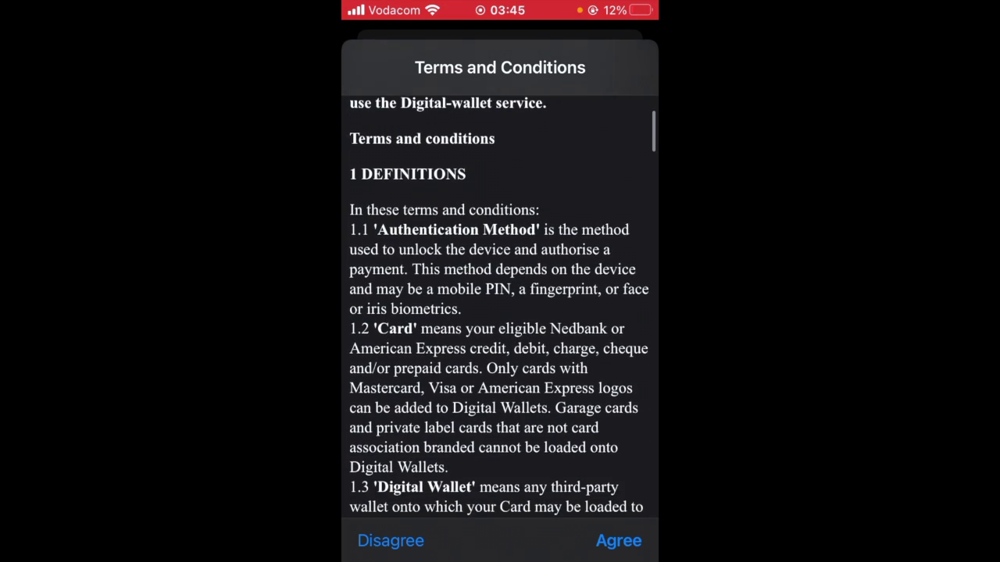
scroll(499, 312, down, 1)
scroll(500, 313, down, 1)
scroll(500, 313, down, 1)
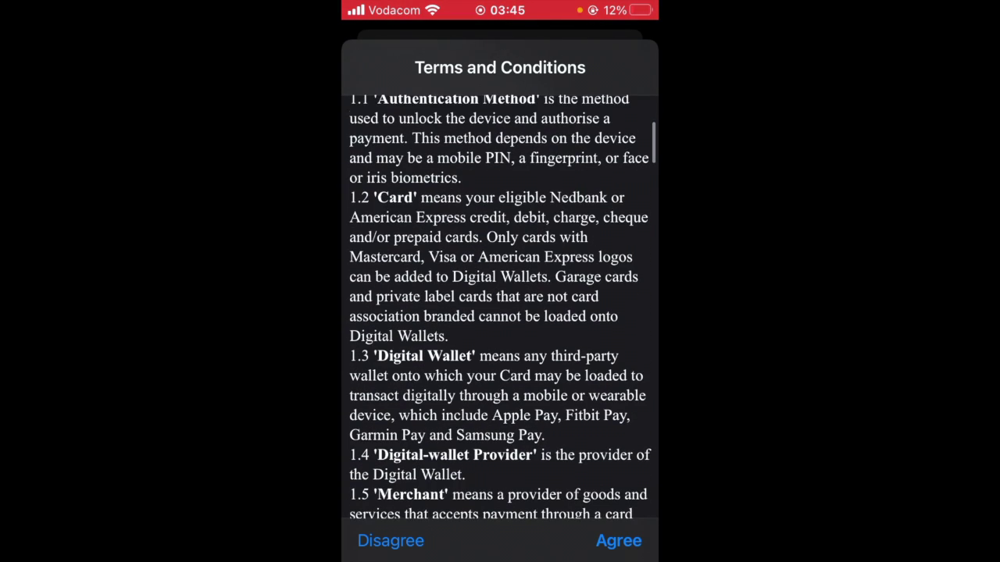
scroll(500, 312, down, 1)
scroll(500, 313, down, 2)
click(619, 541)
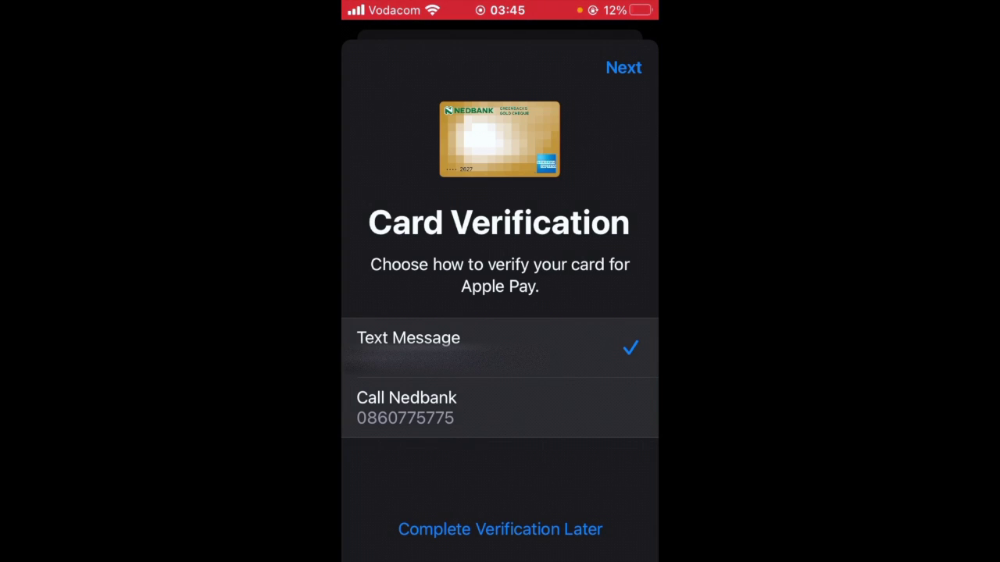
Keep Text Message as the card verification method and continue
click(623, 68)
Enter the SMS verification code and submit it to verify the Nedbank card
scroll(500, 300, down, 1)
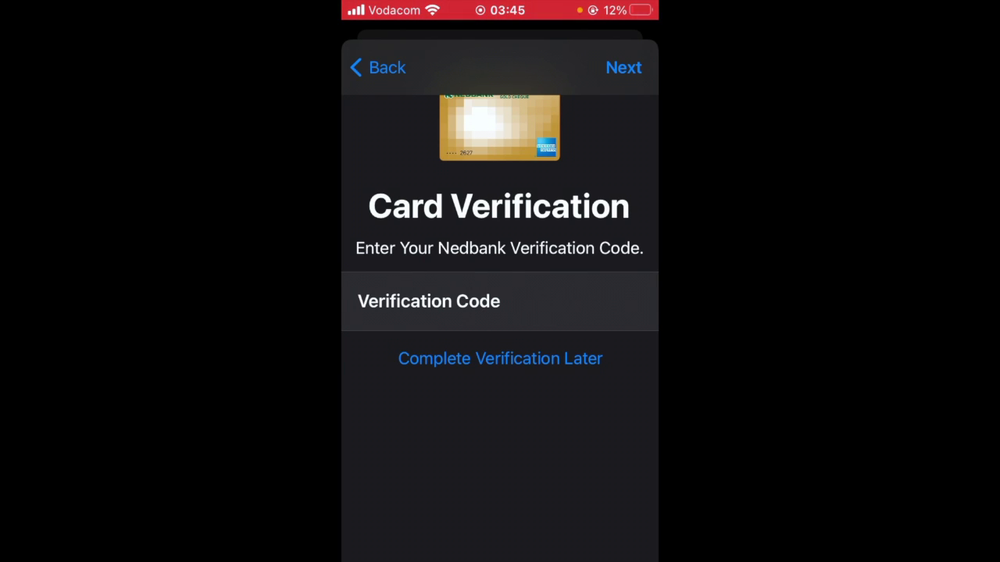
click(624, 68)
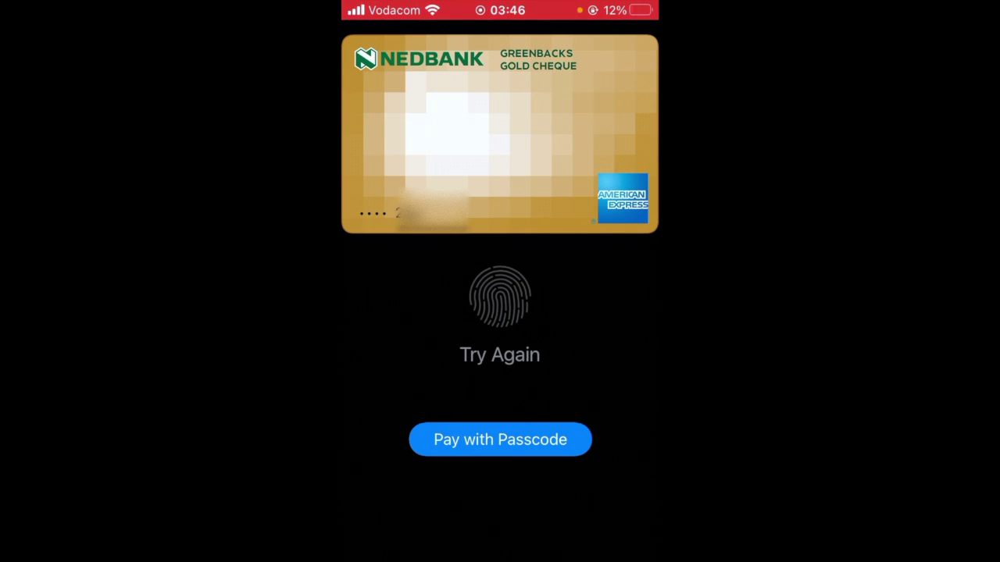
Authorise the Nedbank card with Pay with Passcode and confirm the device passcode
click(500, 440)
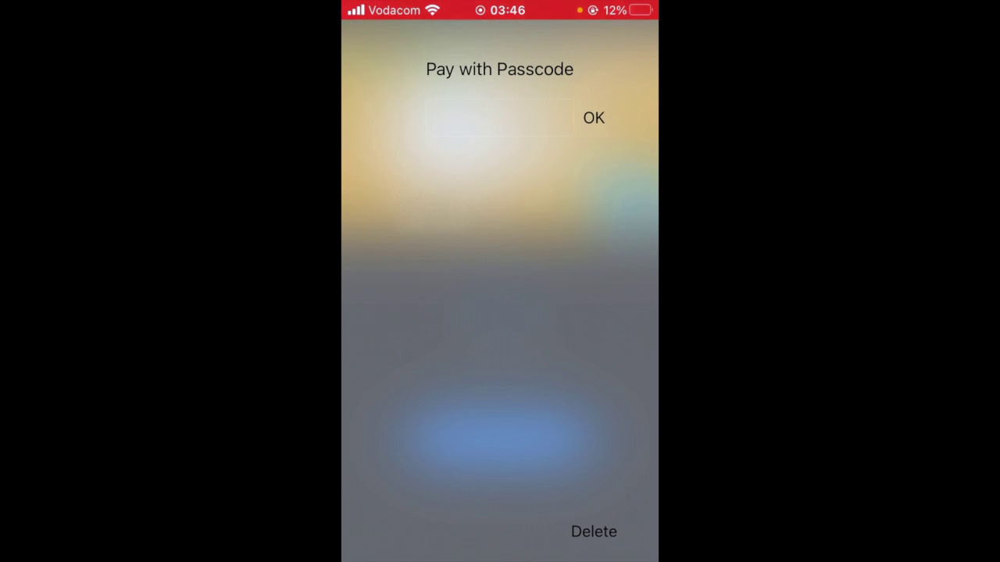
key(Return)
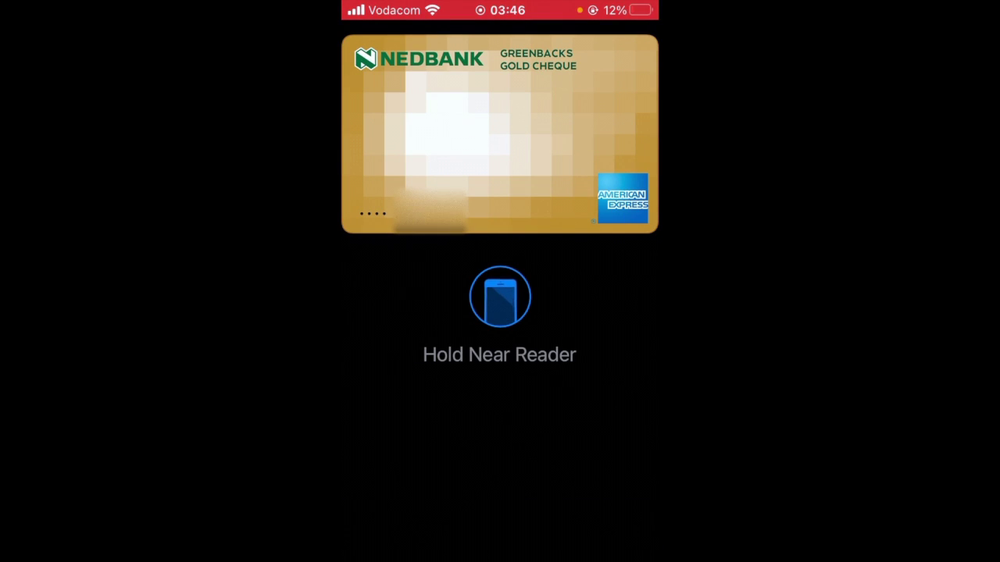